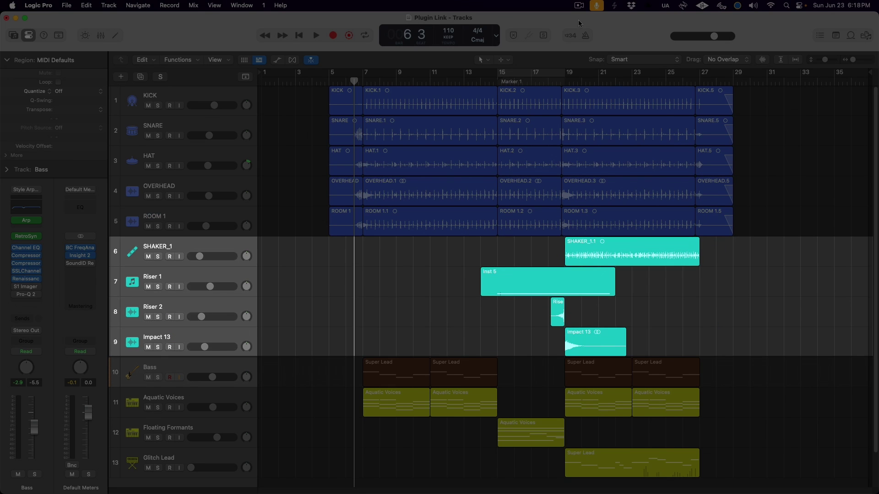
Step: Start playback and combine the five drum tracks, KICK through ROOM 1, into a summing stack
key("space")
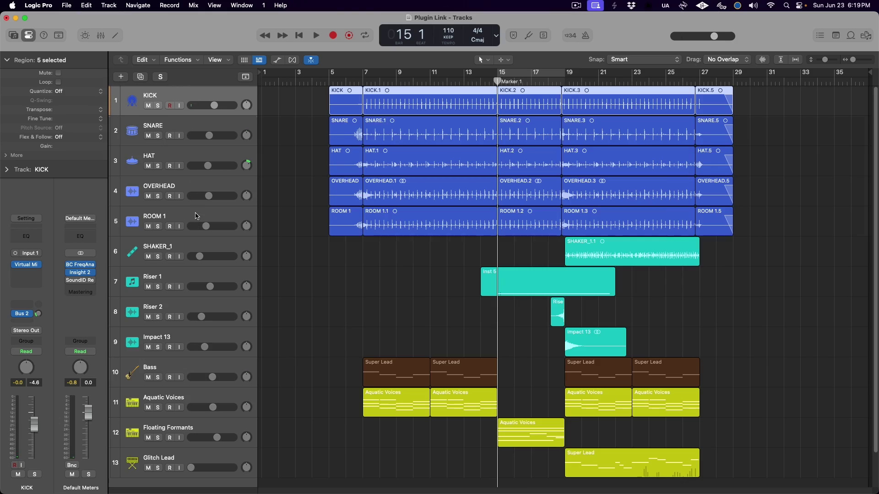
left_click(195, 216, "shift")
key("super+shift+d")
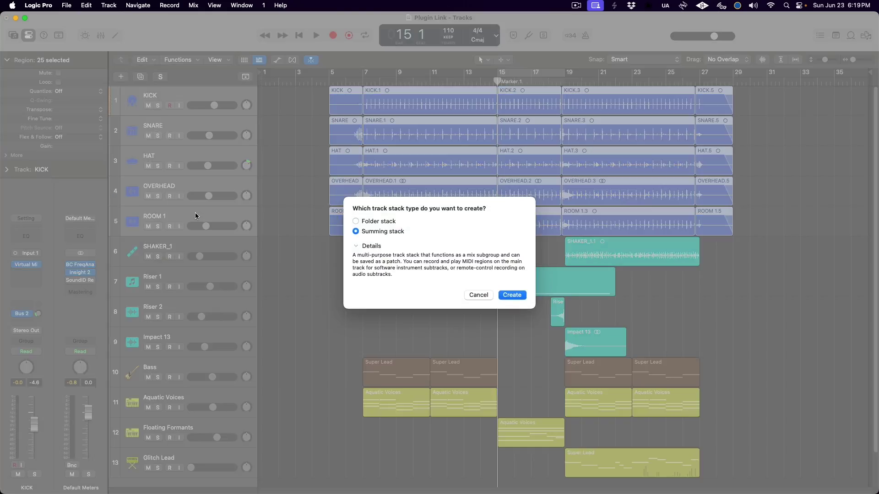
left_click(508, 298)
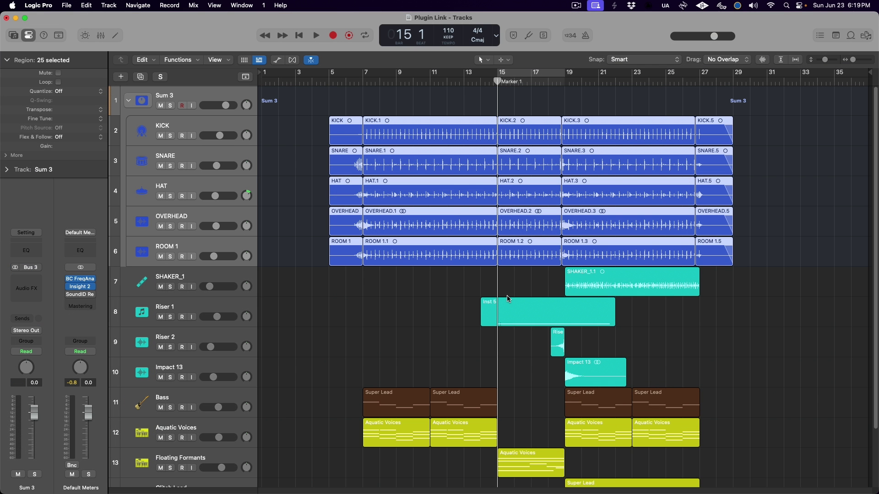
left_click(189, 276)
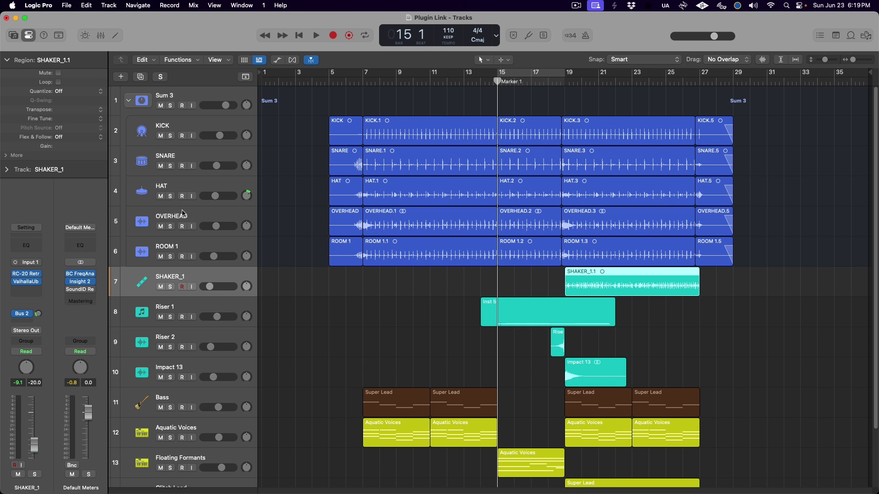
Step: Rename the stack Drum Aux and pull its Channel EQ high-cut down to 675 Hz at 24 dB/oct
double_click(170, 96)
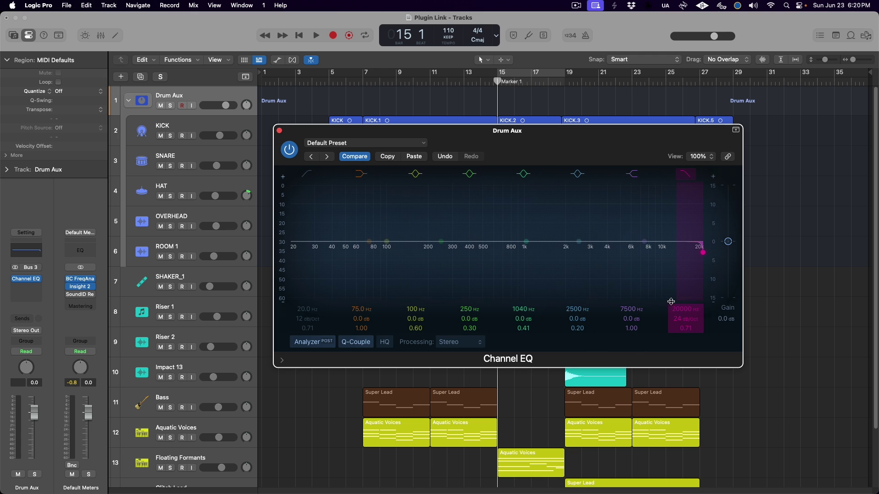
left_click_drag(700, 252, 544, 252)
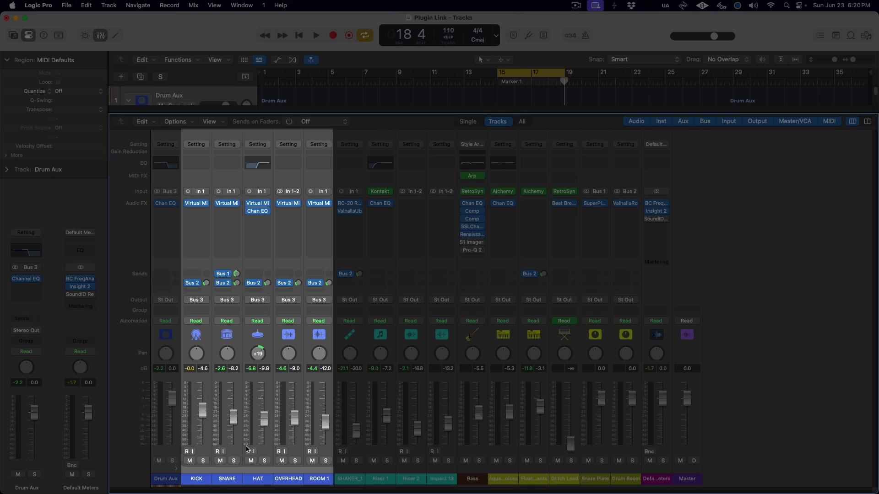
Step: Select all the drum channels and open the Drum Aux Channel EQ
left_click(200, 481)
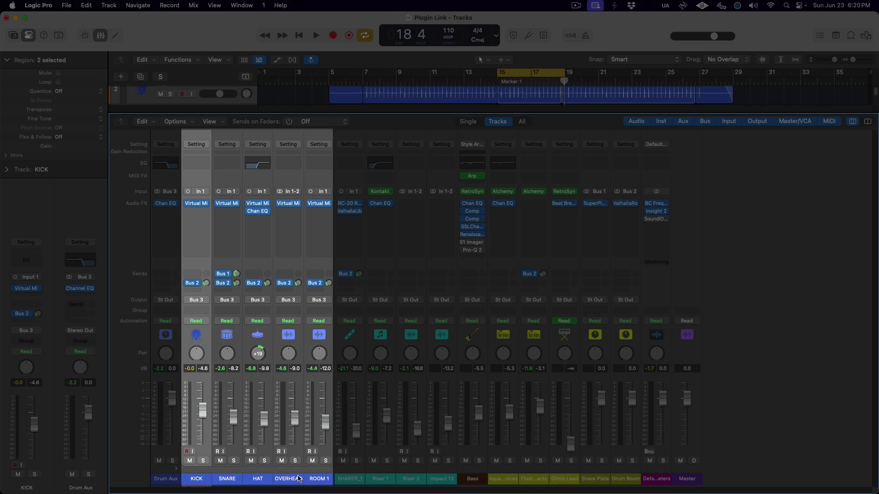
left_click(326, 480, "shift")
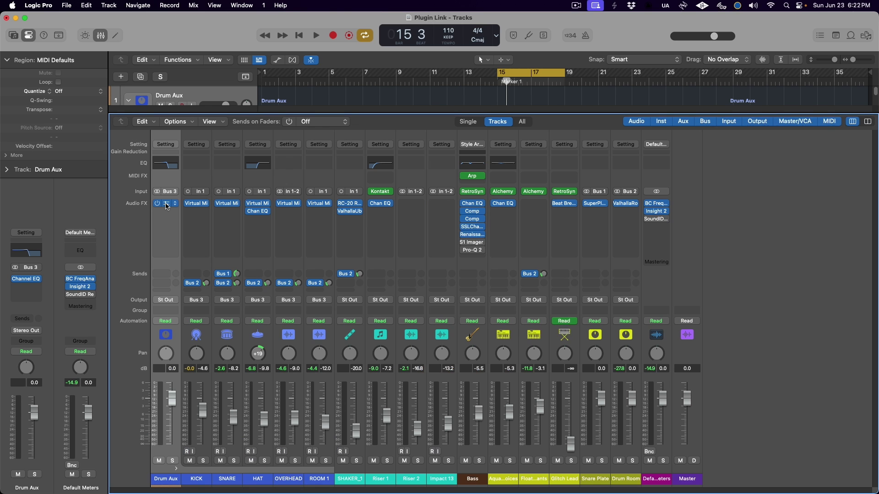
left_click(166, 205)
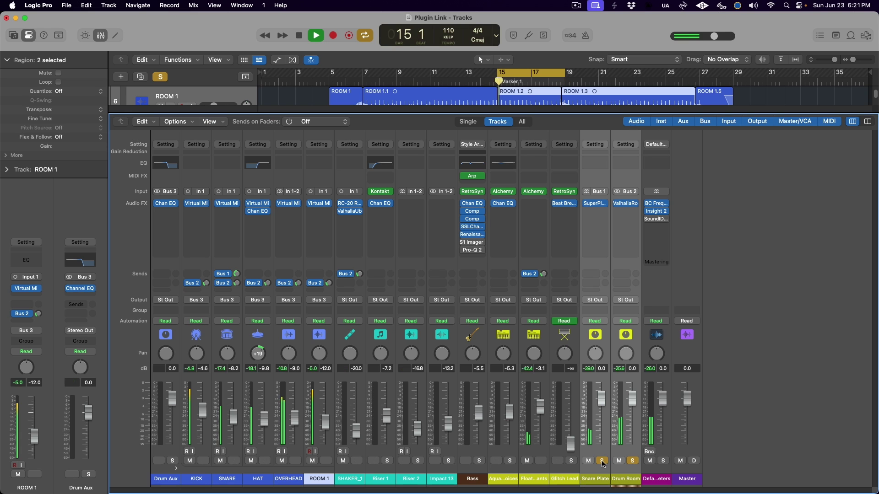
left_click(165, 203)
Step: Bypass the Drum Aux EQ on and off to compare, stop playback, then show Snare Plate's output choices
left_click(289, 151)
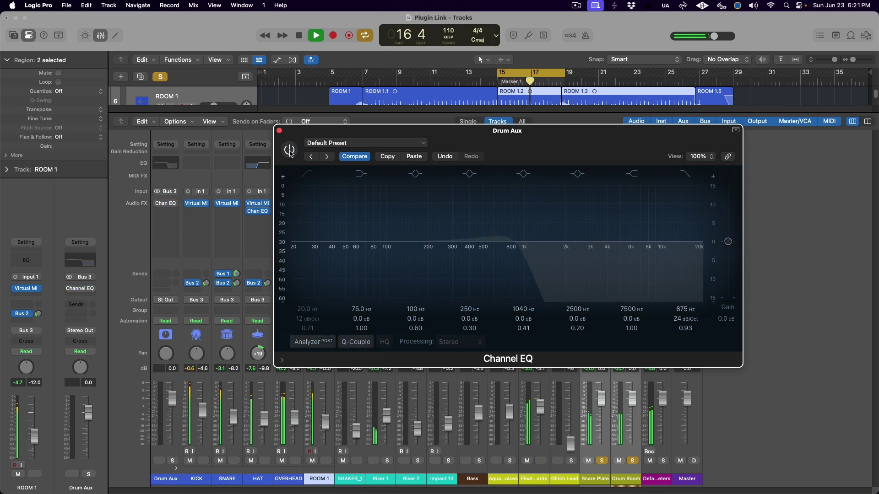
left_click(289, 151)
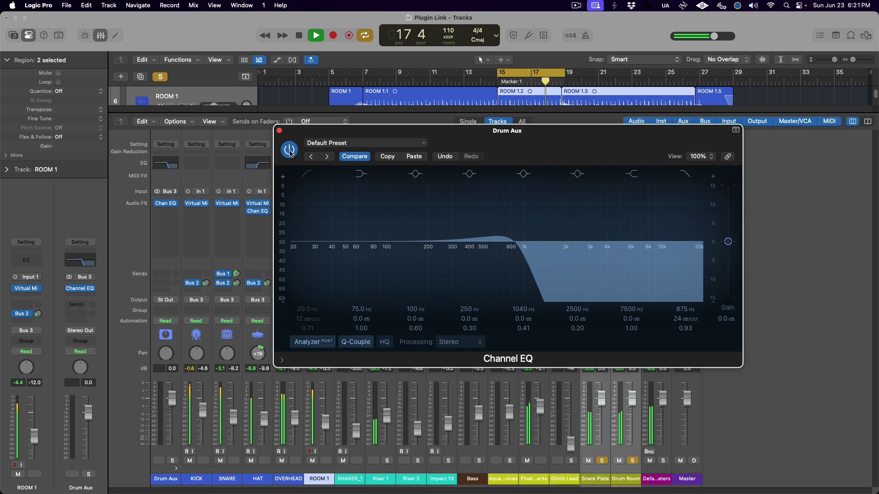
left_click(289, 151)
left_click(289, 151)
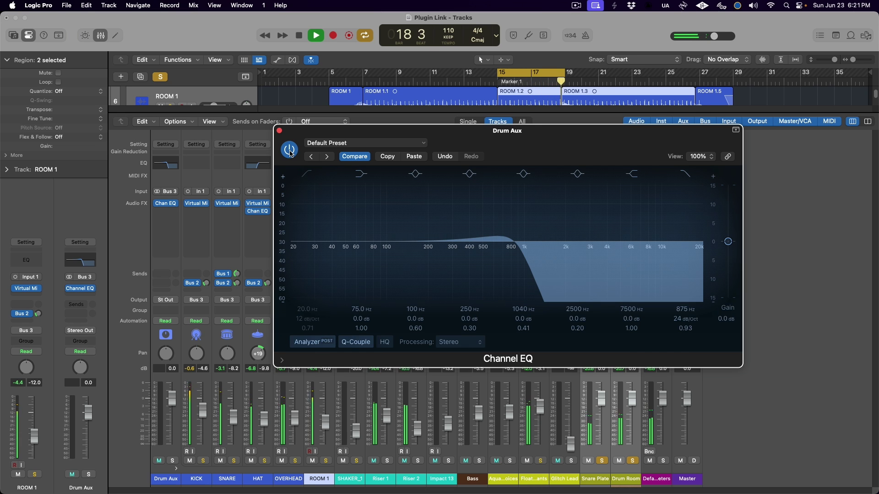
left_click(279, 131)
key("space")
left_click(595, 300)
Step: Leave Snare Plate on Stereo Out, then solo Floating Formants and play it alone
mouse_move(613, 338)
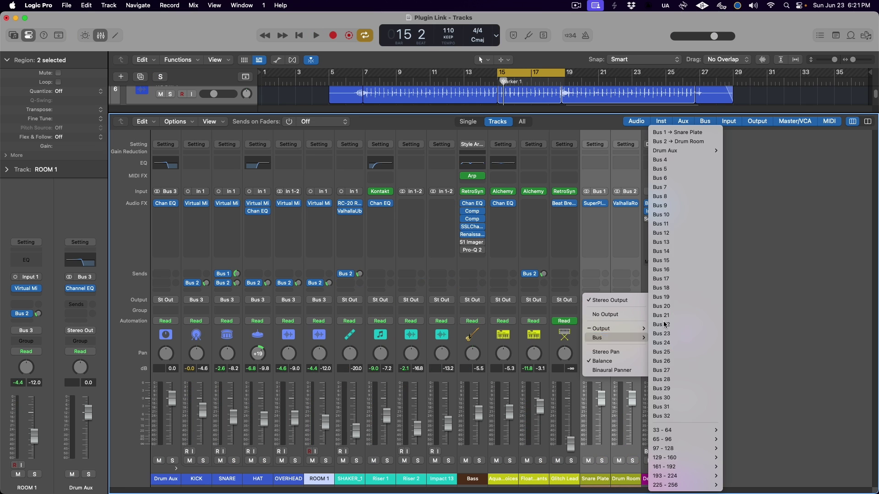
mouse_move(664, 150)
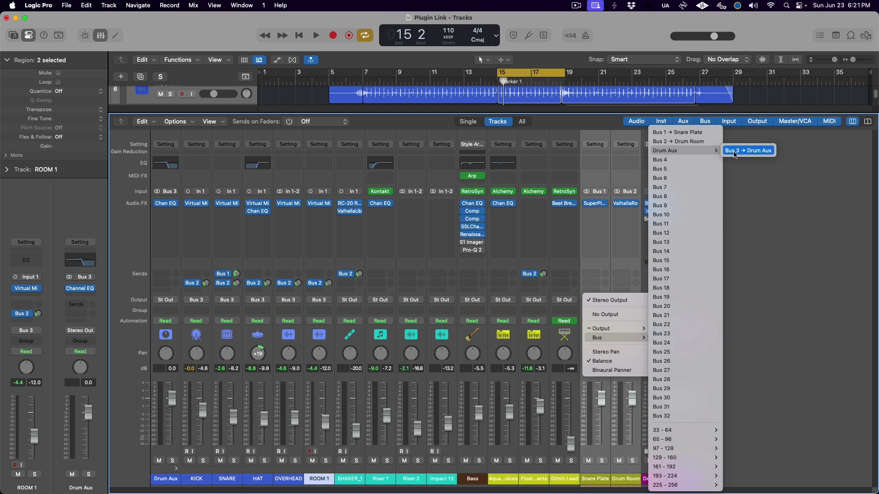
left_click(782, 216)
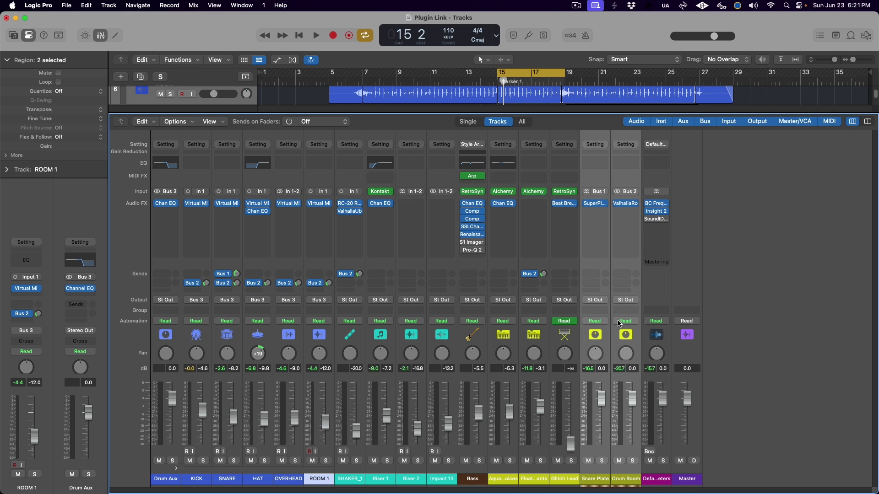
left_click(534, 481)
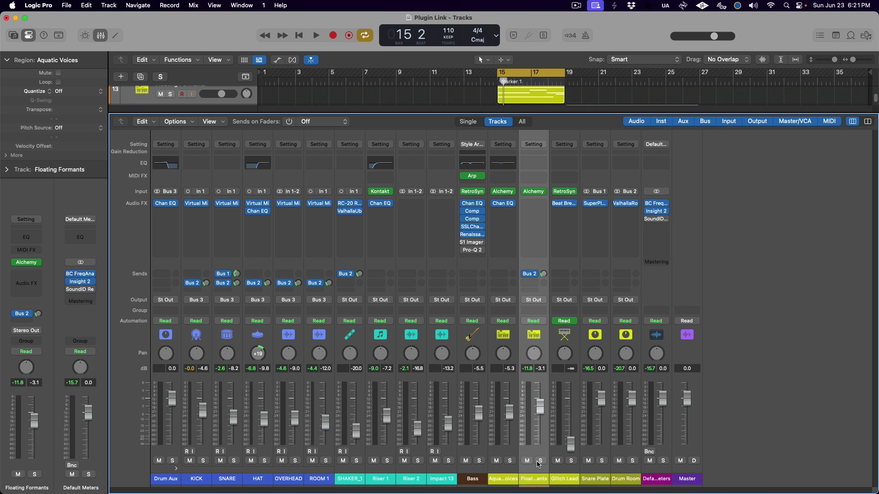
left_click(540, 461)
key("space")
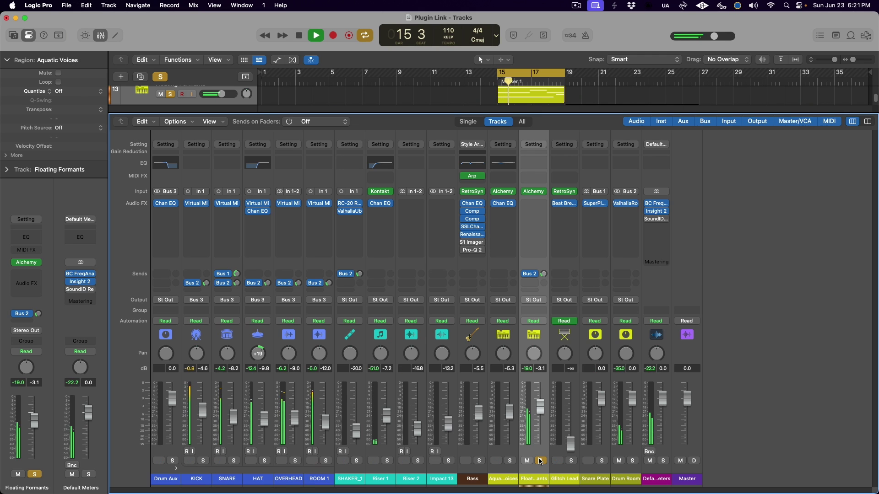
Step: Paste the Drum Aux 875 Hz high-cut EQ settings into KICK's Channel EQ and close it
left_click(623, 473)
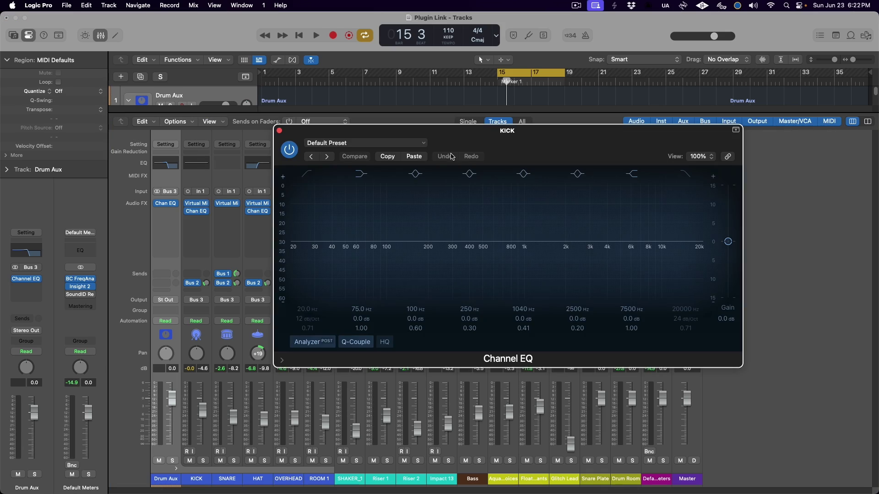
left_click(414, 157)
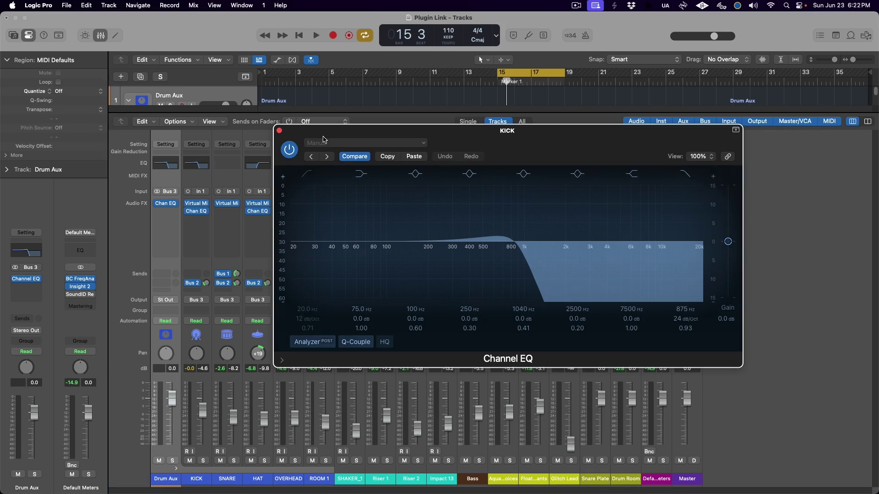
left_click(280, 132)
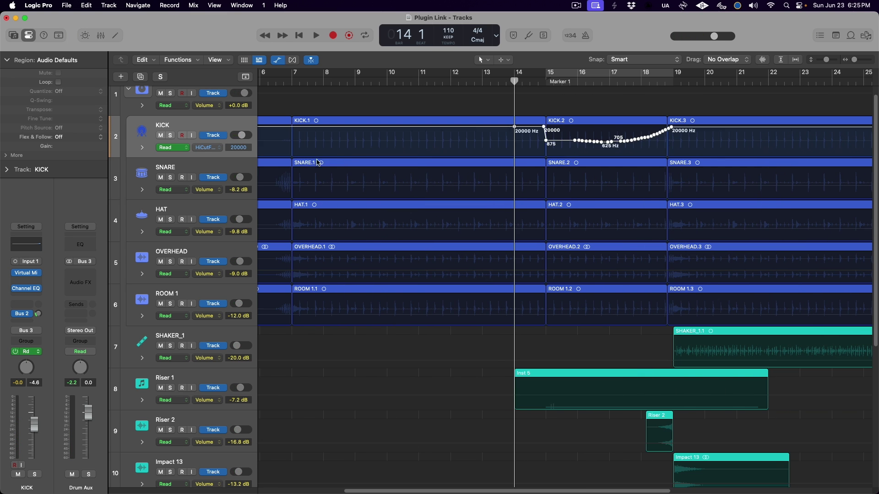
Step: Paste the 875–20000 Hz high-cut automation at bar 14 onto SNARE, HAT, OVERHEAD and ROOM 1
left_click(208, 169)
left_click(514, 81)
key("Down")
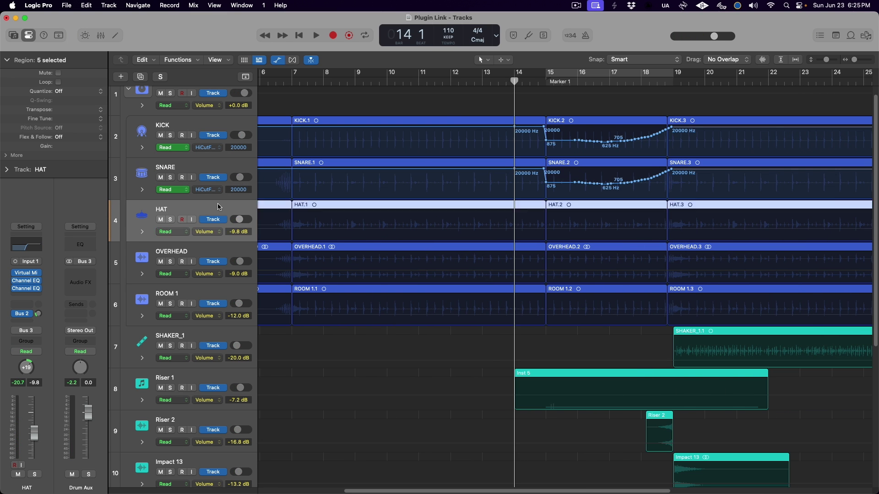
key("super+v")
key("Down")
key("super+v")
key("Down")
key("super+v")
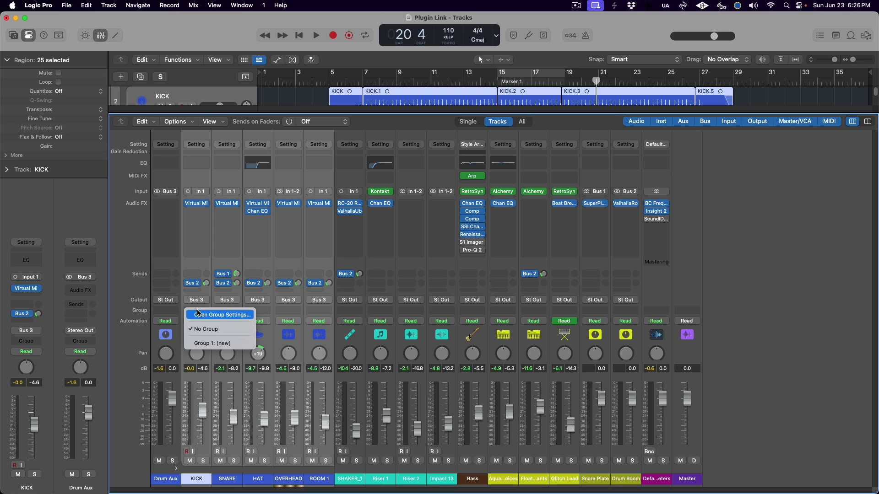
Step: Put the drum channels in a new mixer group named Drums and expand its settings
left_click(198, 343)
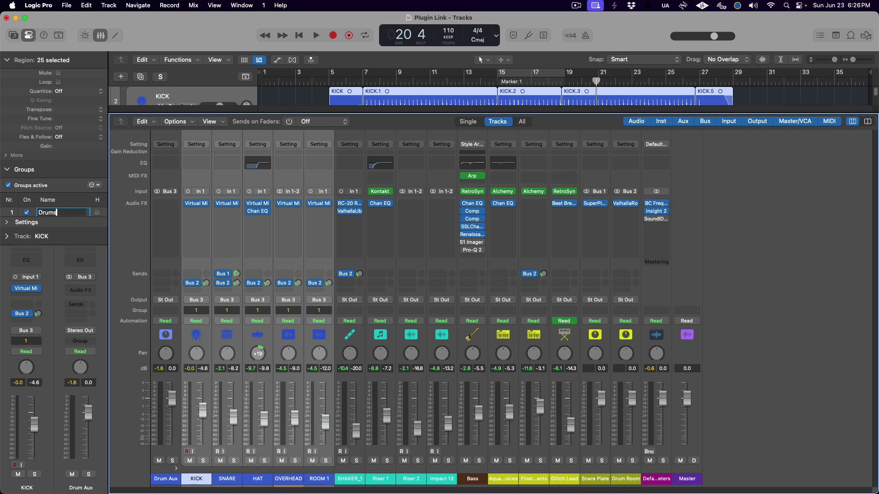
type("Drums")
key("Return")
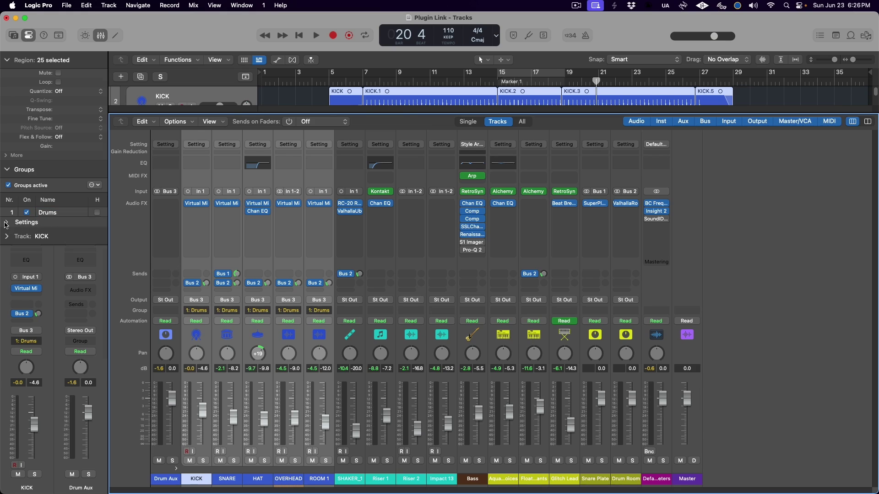
left_click(18, 225)
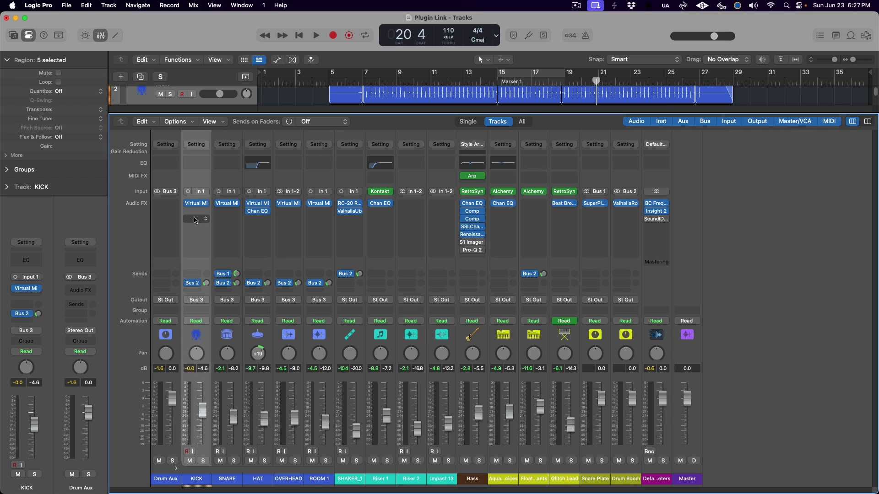
Step: Insert FabFilter Pro-Q 3 (Stereo) from Favorites into KICK's Audio FX slot
left_click(204, 219)
mouse_move(206, 238)
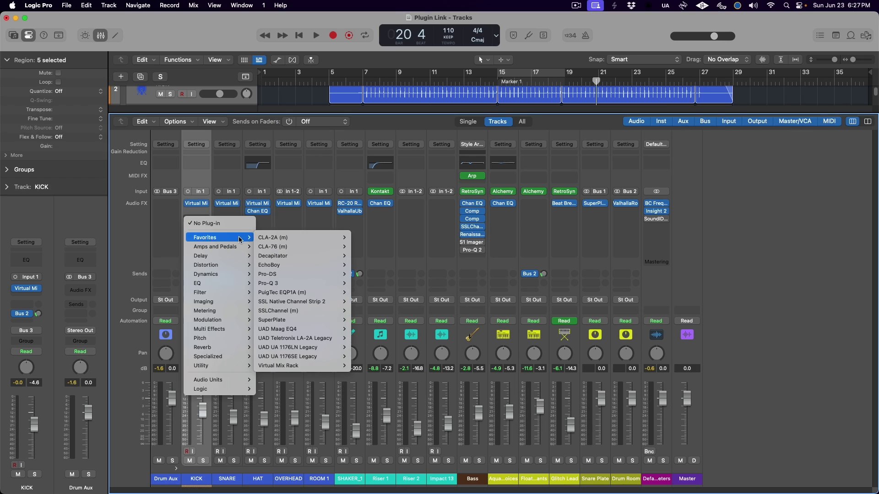
mouse_move(280, 242)
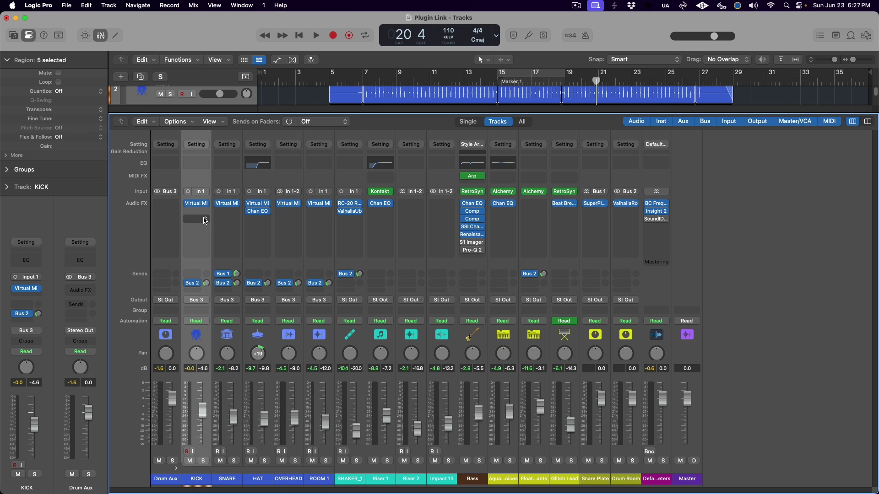
left_click(204, 221)
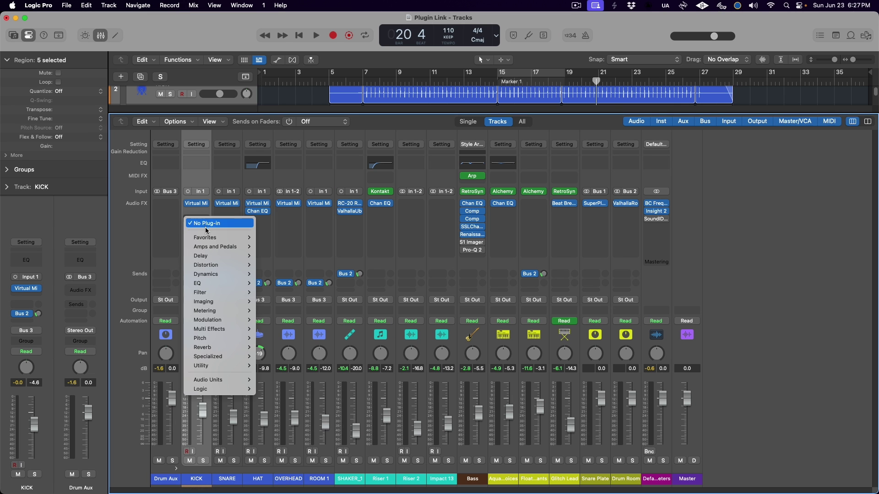
mouse_move(206, 238)
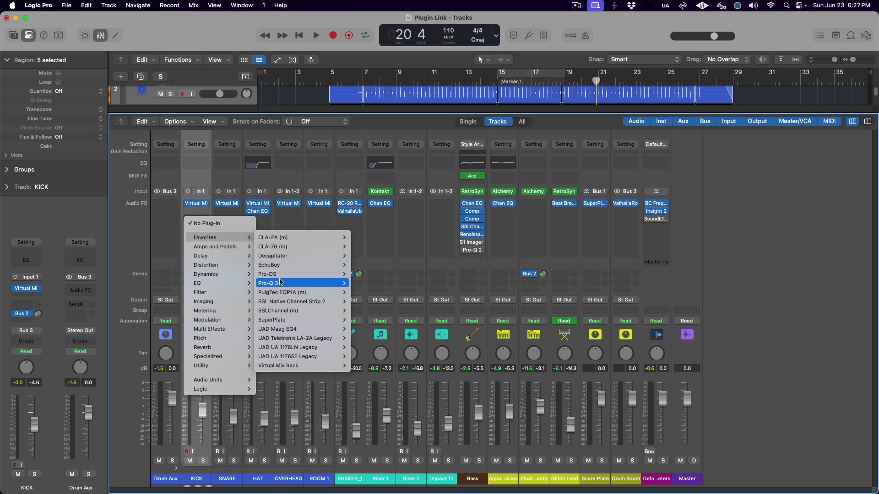
mouse_move(279, 283)
left_click(361, 287)
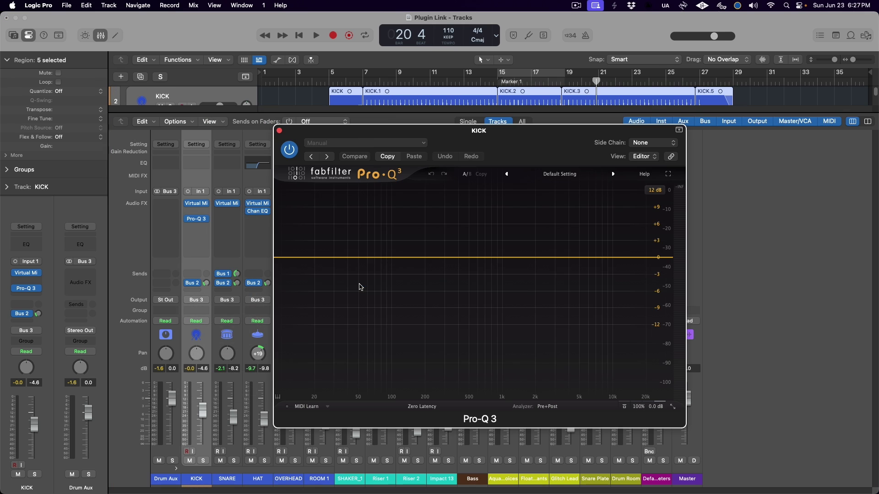
Step: Add a 24 dB/oct high-cut band to KICK's Pro-Q 3 at about 969 Hz with Q 1.470
left_click(649, 259)
left_click(476, 379)
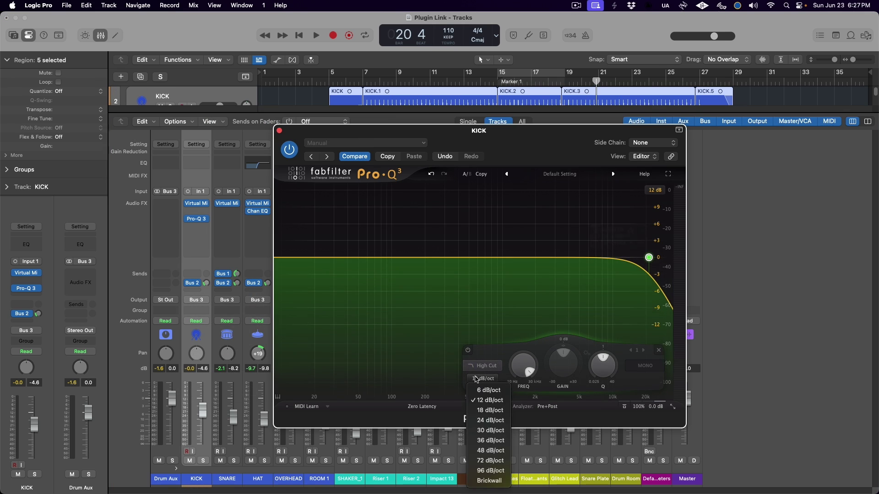
left_click(487, 420)
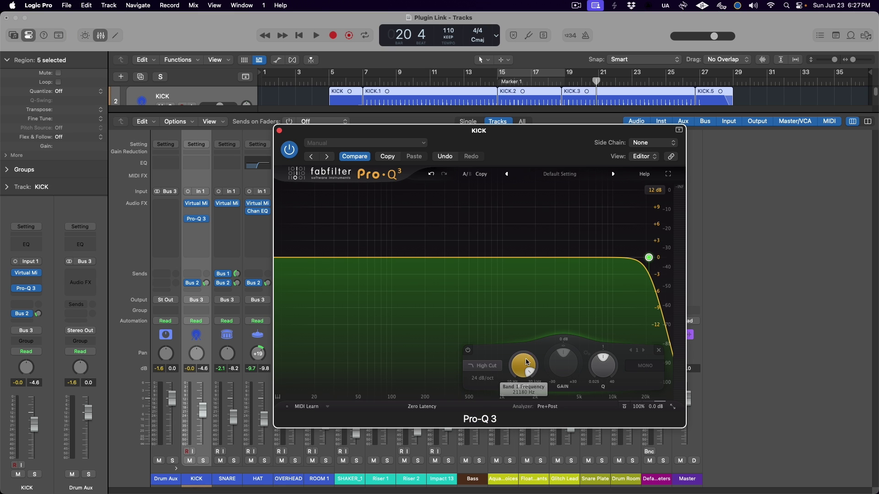
left_click_drag(525, 365, 519, 434)
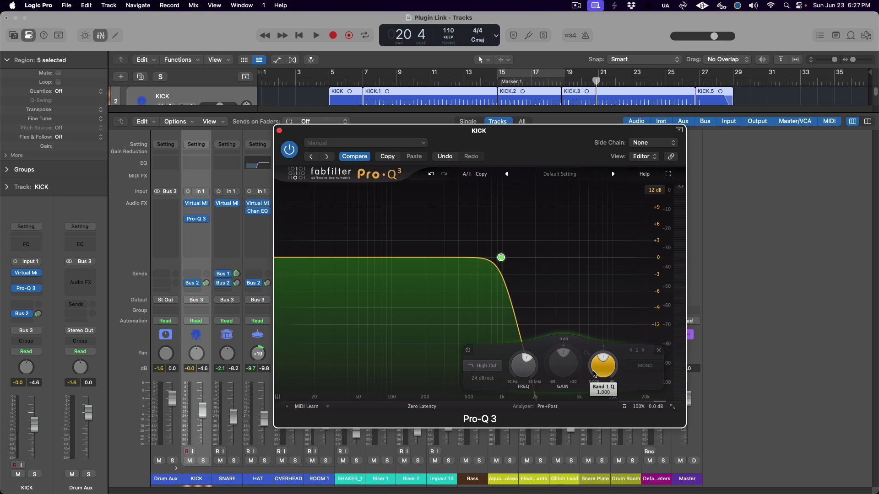
left_click_drag(594, 374, 594, 362)
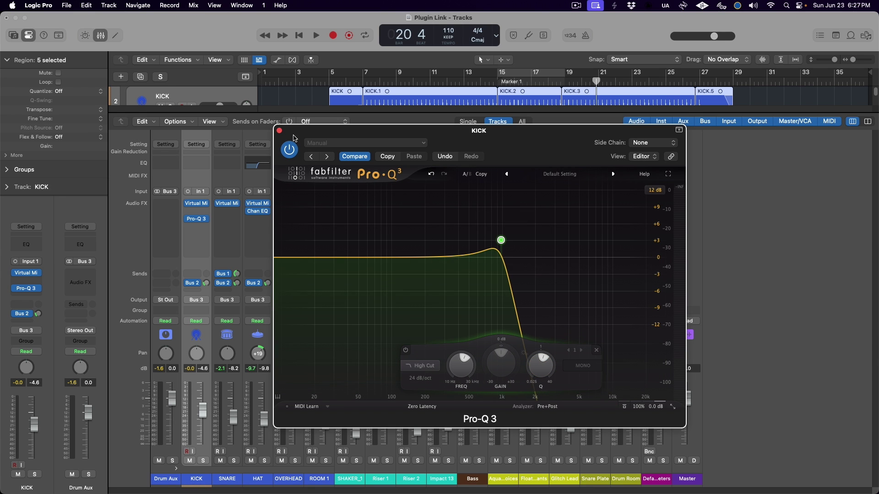
Step: Copy KICK's Pro-Q 3 high-cut onto the SNARE and HAT channels, closing each editor
left_click(280, 131)
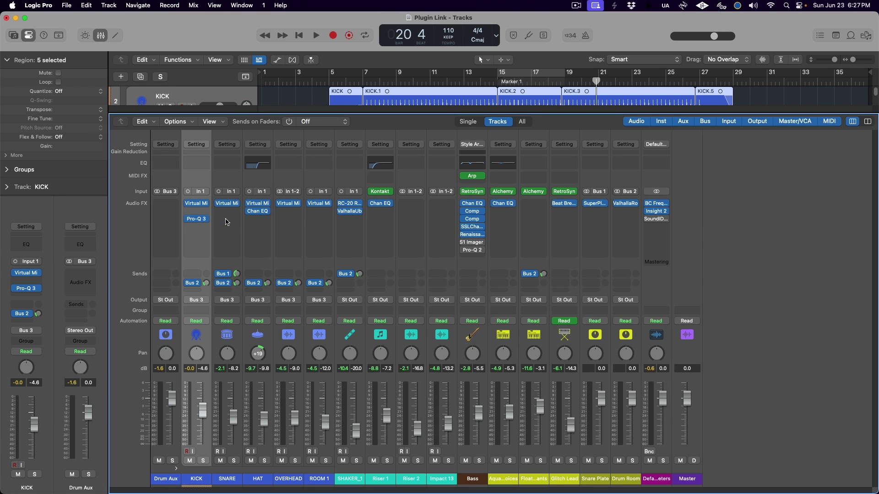
left_click(225, 222)
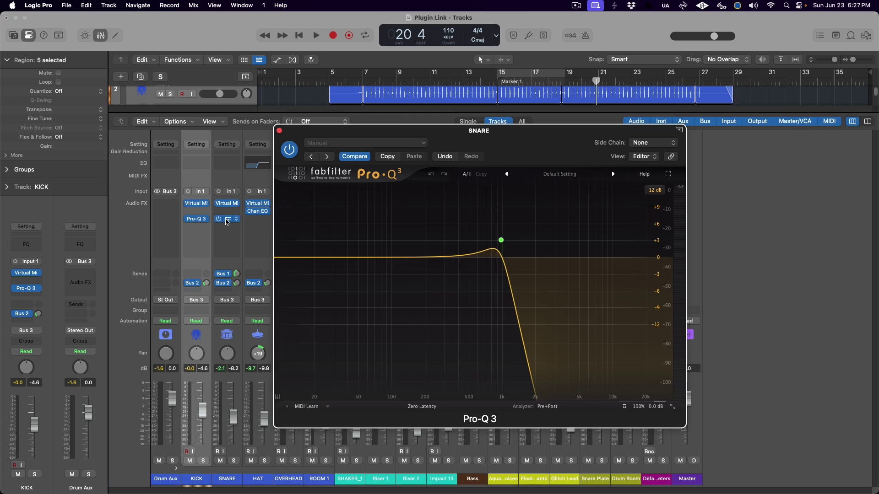
left_click(280, 131)
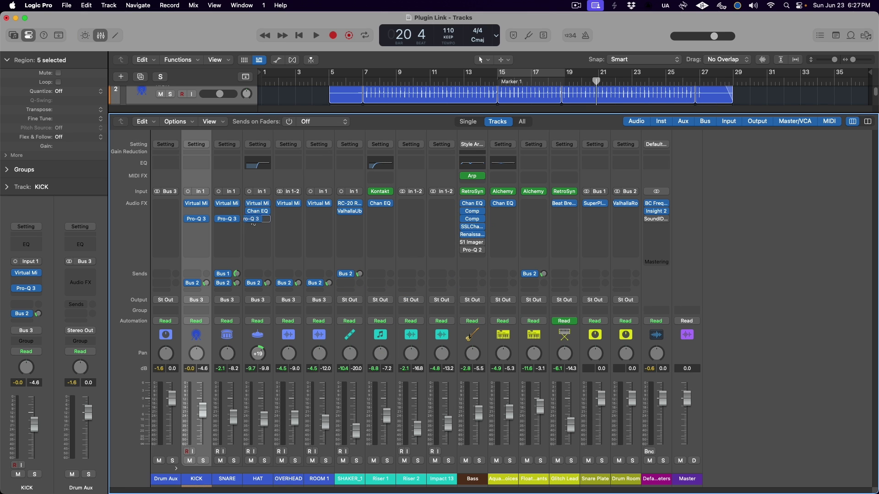
left_click_drag(253, 221, 257, 219)
left_click(280, 131)
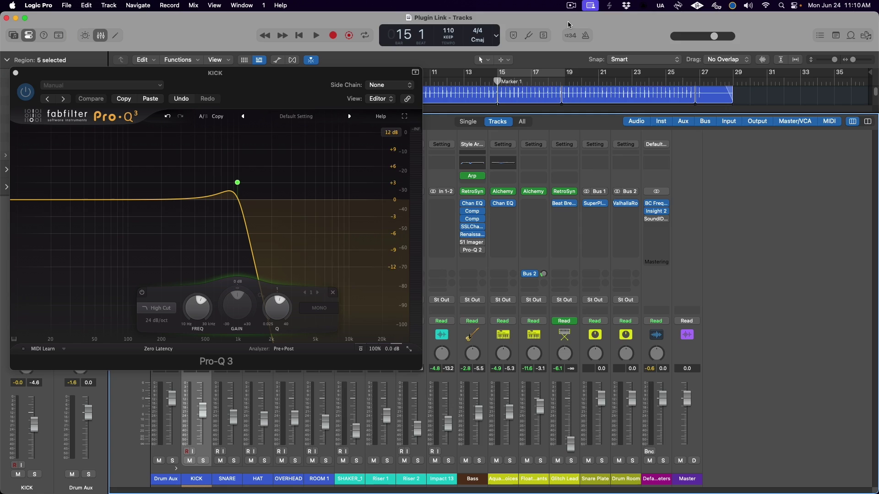
Step: Open Controller Assignments in Expert View and nudge KICK's Pro-Q 3 high-cut to about 908 Hz
key("shift+alt+k")
left_click_drag(567, 21, 566, 16)
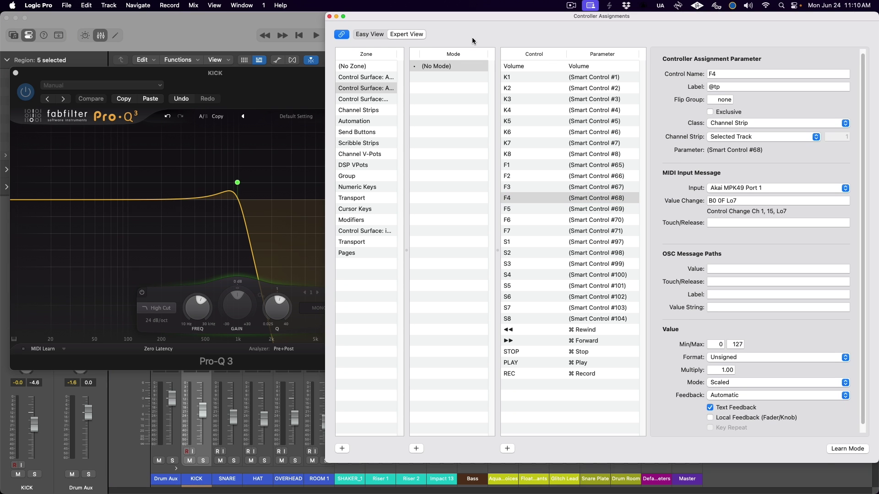
left_click(295, 74)
left_click(295, 74)
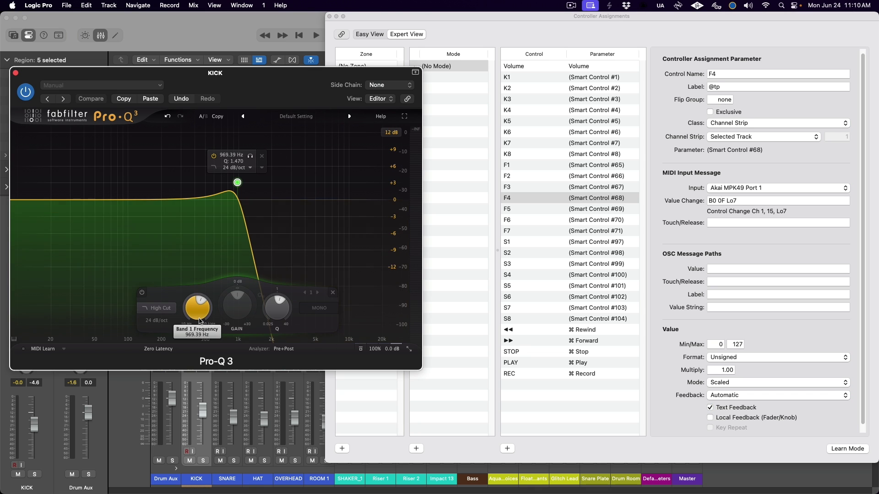
left_click_drag(198, 316, 199, 310)
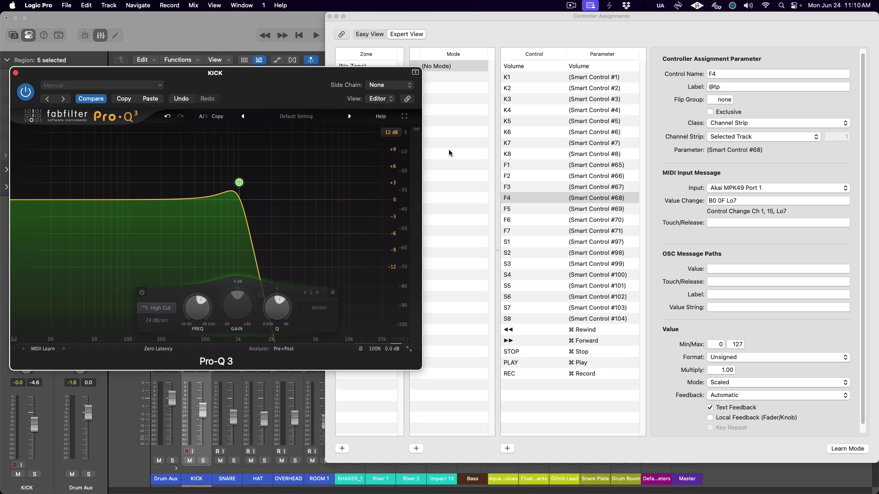
Step: Learn an MPK49 knob for Pro-Q 3 Band 1 Frequency, then close Controller Assignments
left_click(542, 17)
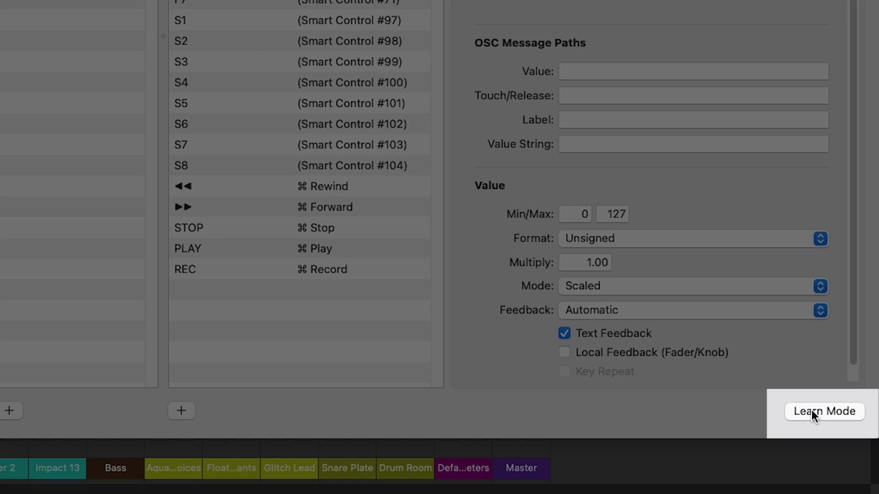
left_click(842, 449)
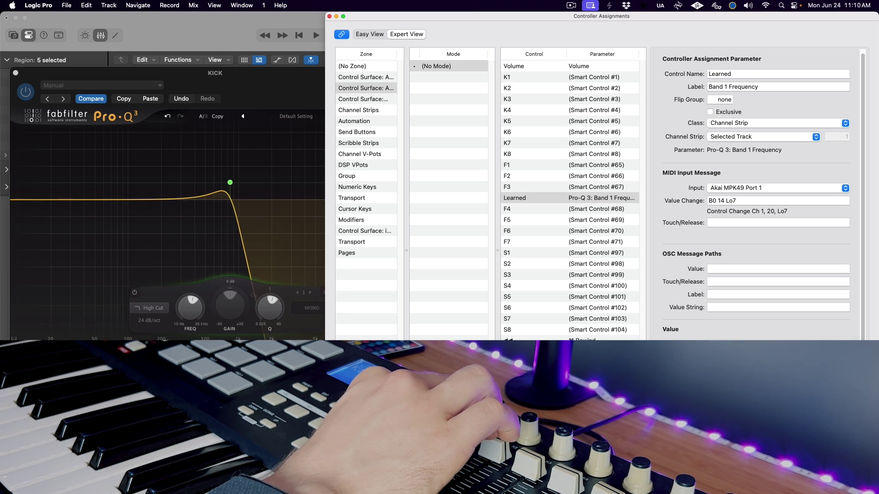
key("super+w")
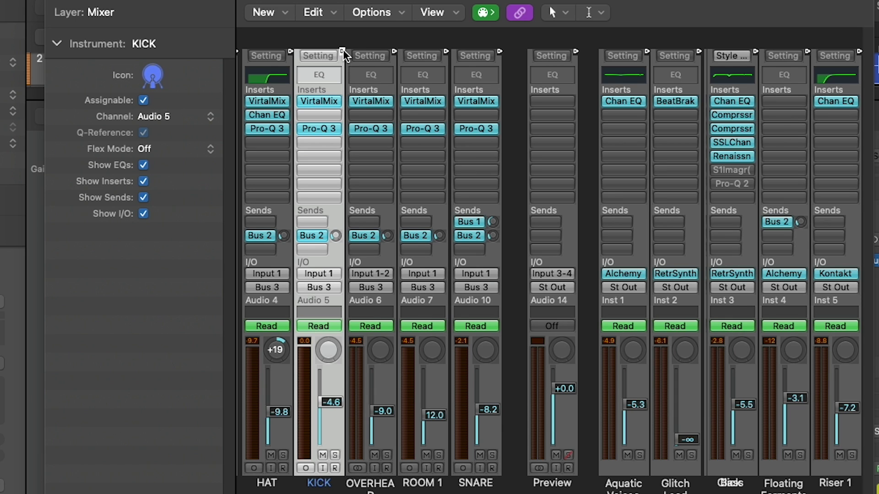
Step: Drag a cable out from the KICK channel strip in the Environment Mixer layer
left_click_drag(344, 54, 467, 55)
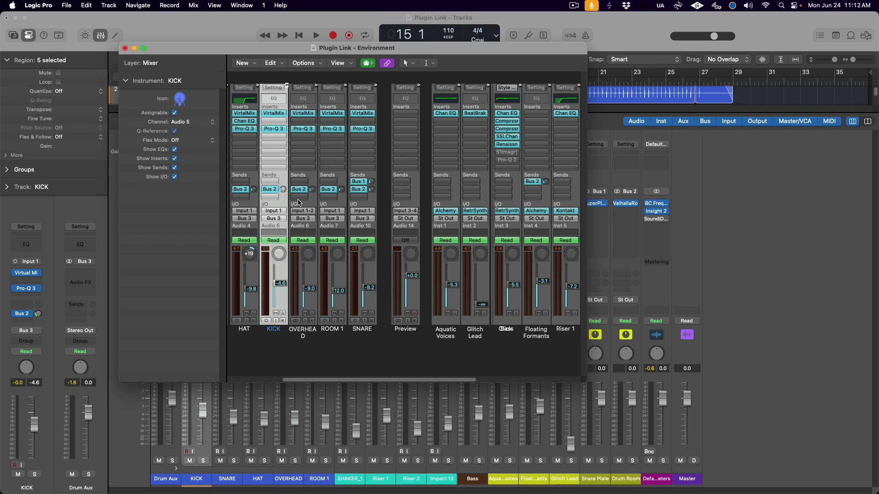
Step: Solo the KICK and SNARE channels, then open the Environment Mixer layer with Cmd+0
left_click(204, 462)
left_click(203, 461)
left_click(234, 461)
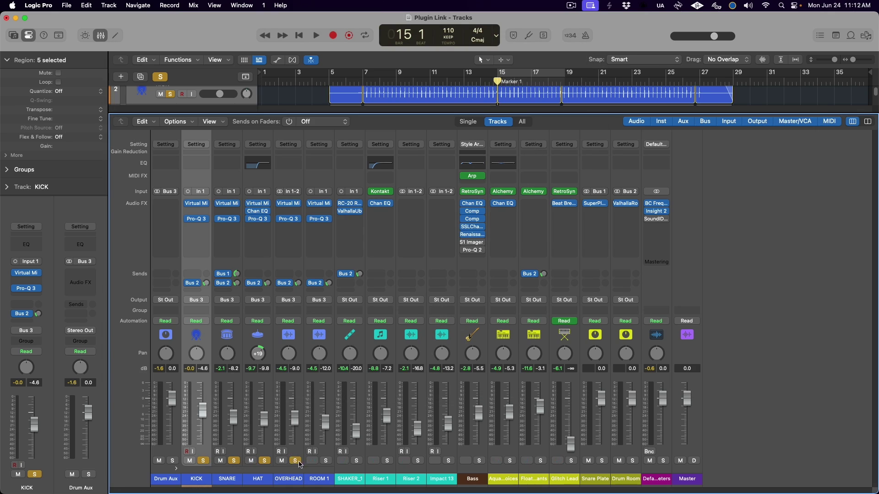
key("super+0")
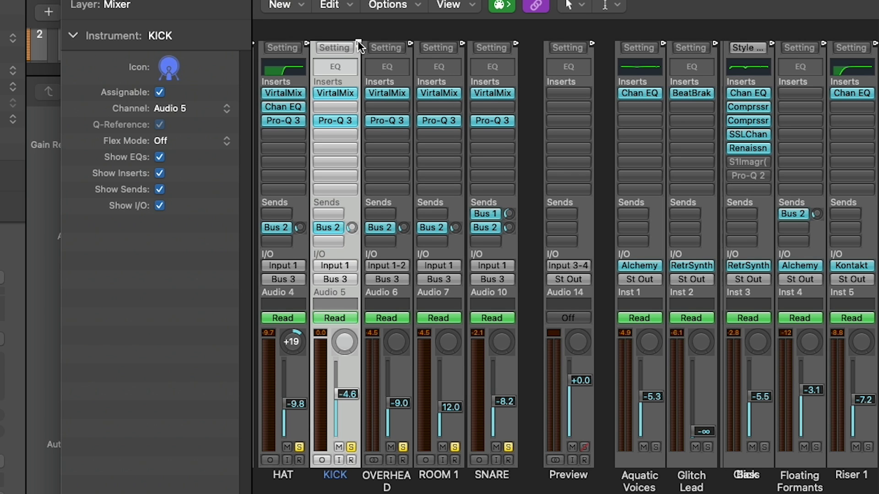
Step: Cable KICK to the next strip and SNARE to HAT, then check the links and deselect
left_click_drag(358, 42, 476, 44)
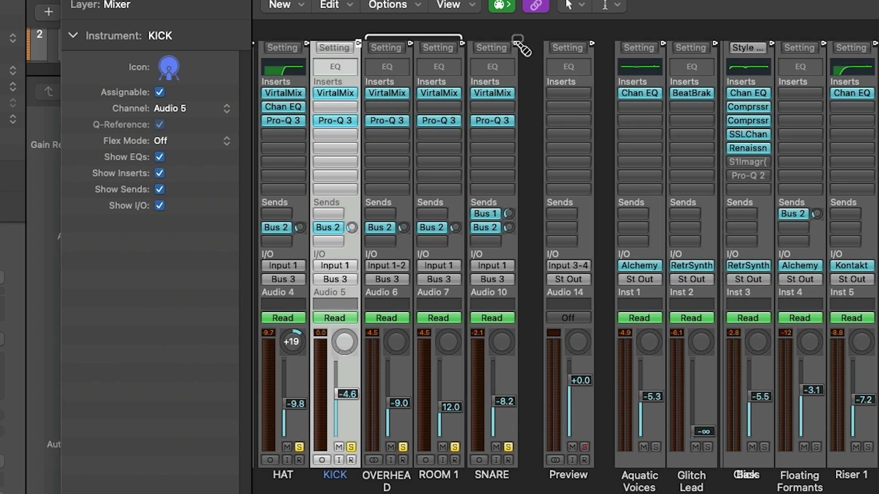
left_click_drag(507, 34, 274, 49)
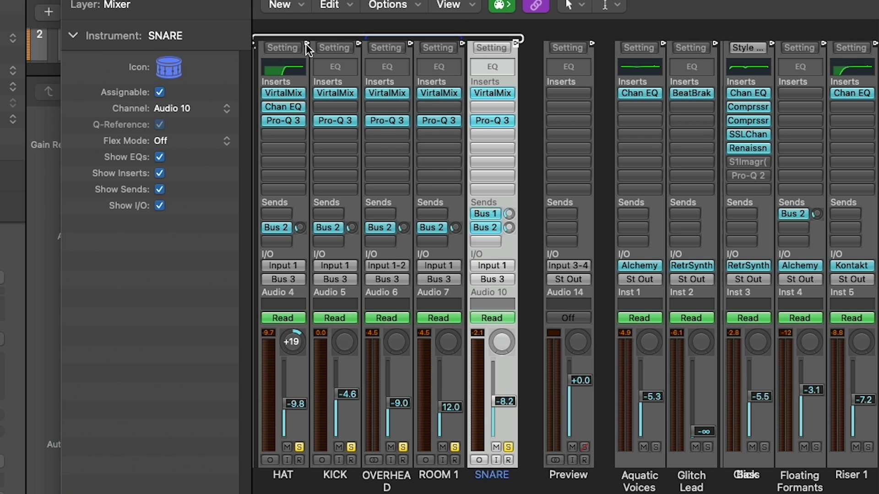
left_click(387, 53, "super")
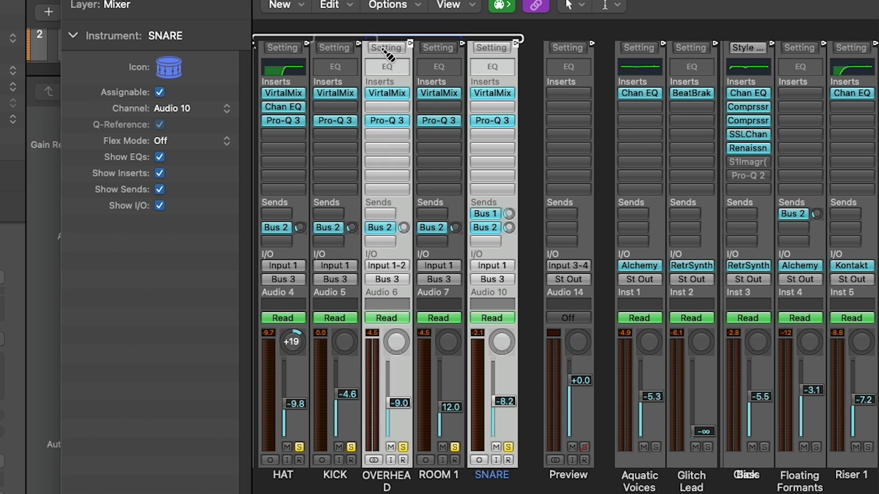
left_click(387, 52, "super")
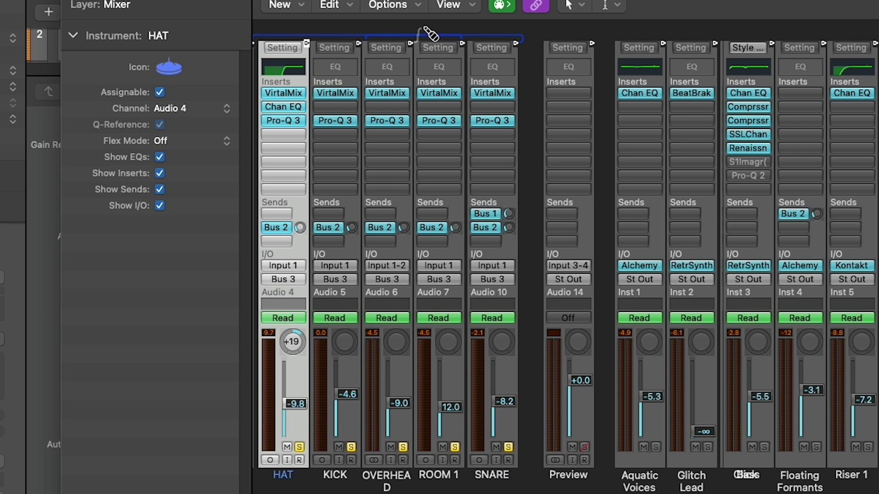
left_click(444, 51, "super")
key("Left")
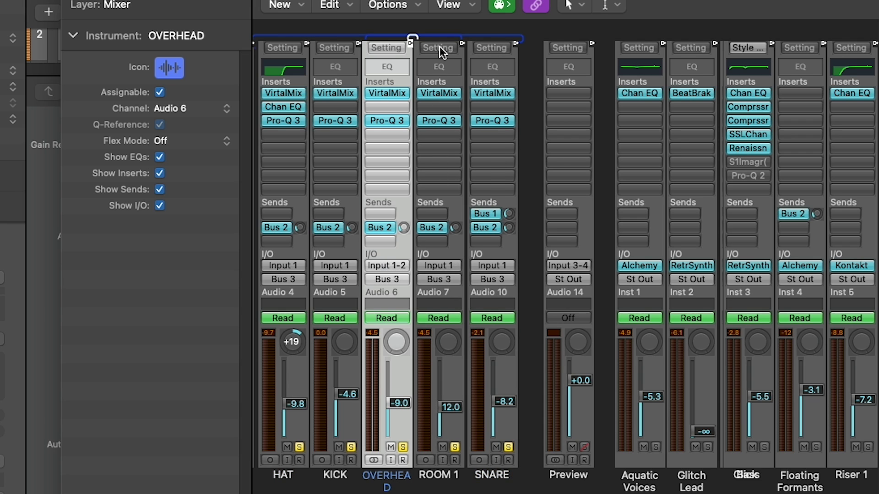
left_click(536, 36)
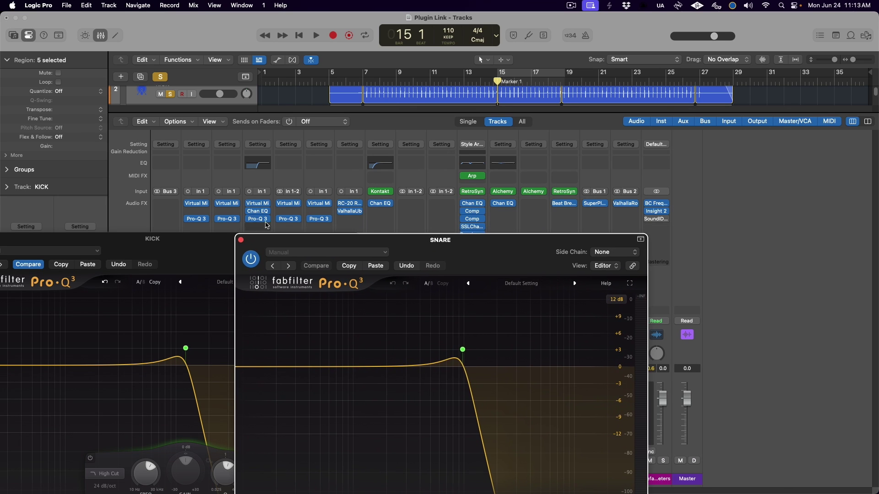
Step: Open the OVERHEAD and ROOM 1 Pro-Q 3 windows and arrange them with HAT's around the screen
left_click_drag(488, 140, 734, 256)
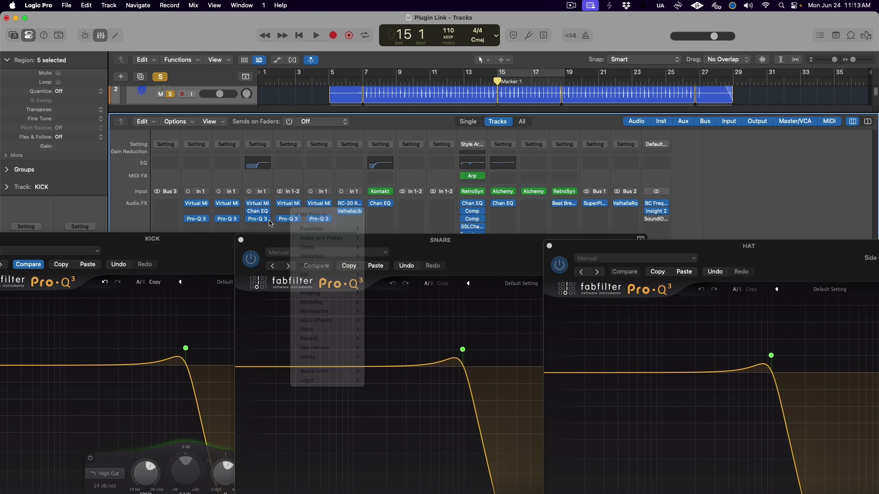
left_click(290, 219)
left_click_drag(457, 107, 641, 17)
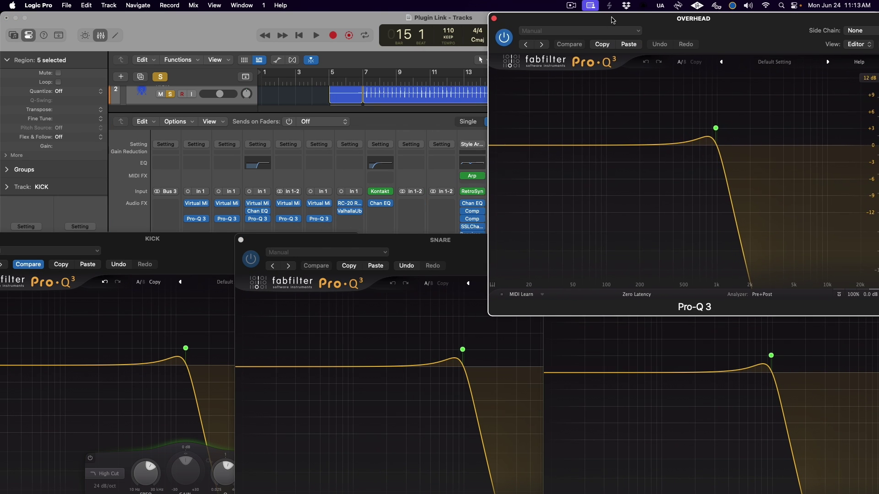
left_click(318, 219)
left_click_drag(369, 103, 187, 13)
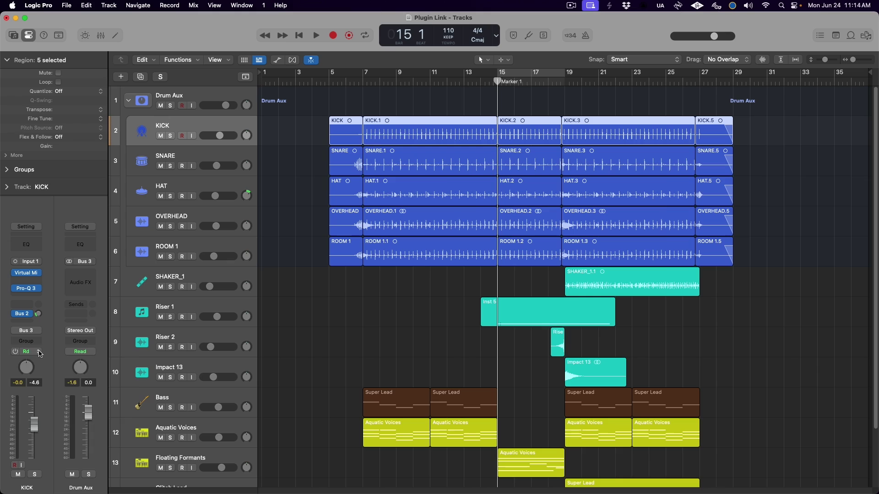
Step: Set KICK's automation mode to Latch, return to bar 15, and play to record frequency automation
left_click(40, 354)
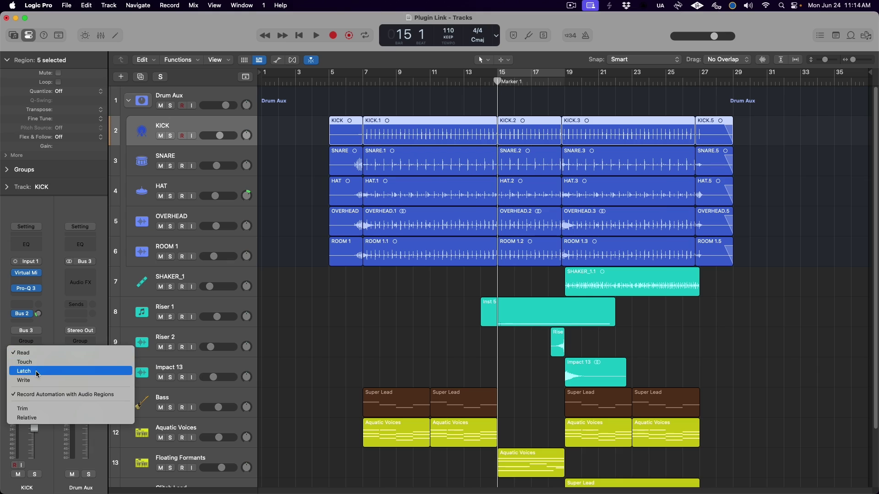
left_click(37, 372)
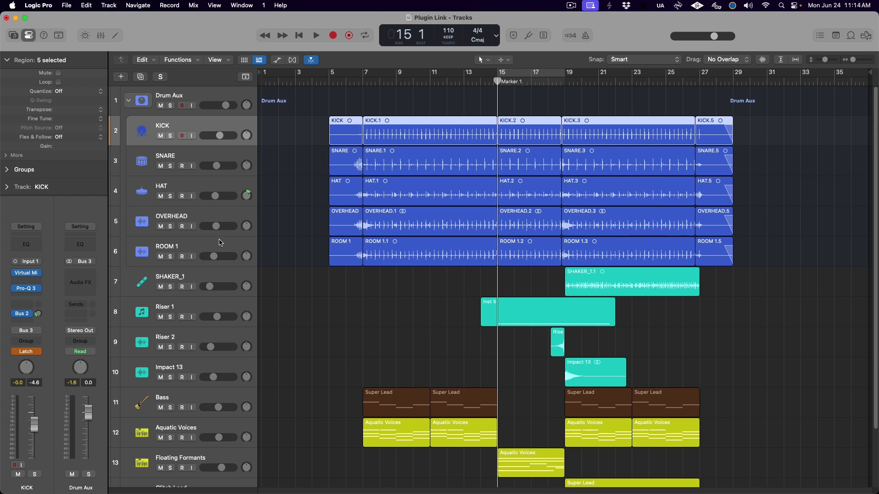
key("space")
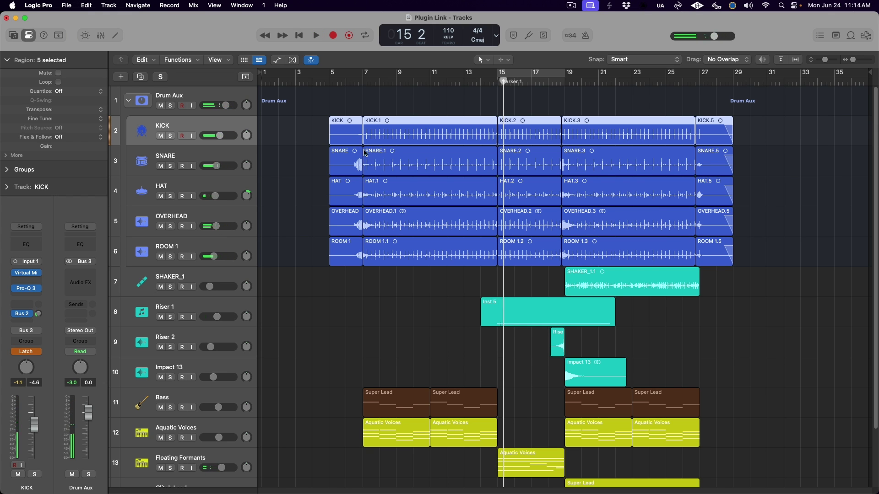
left_click_drag(505, 80, 497, 81)
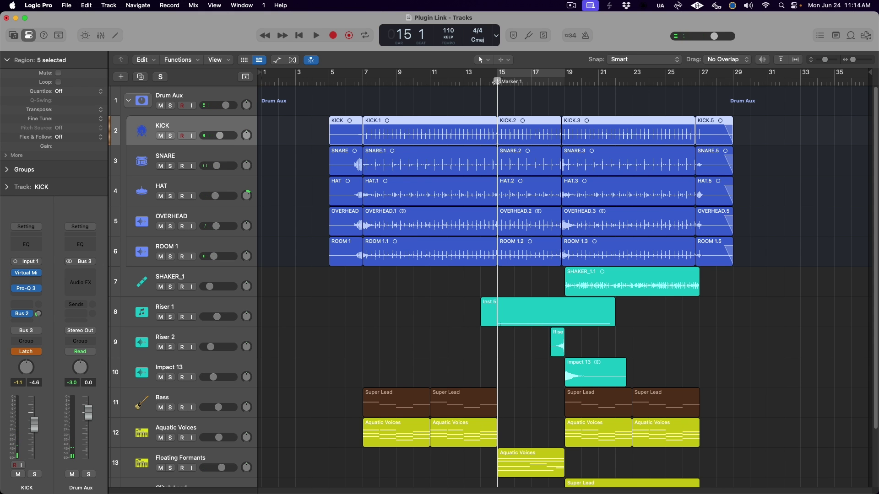
key("space")
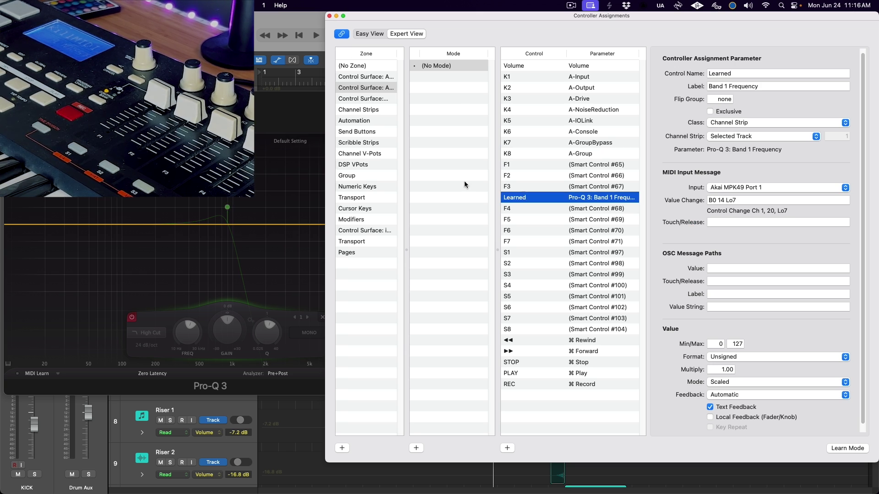
Step: Re-enable the bypassed high-cut band in the front Pro-Q 3 window
left_click(310, 108)
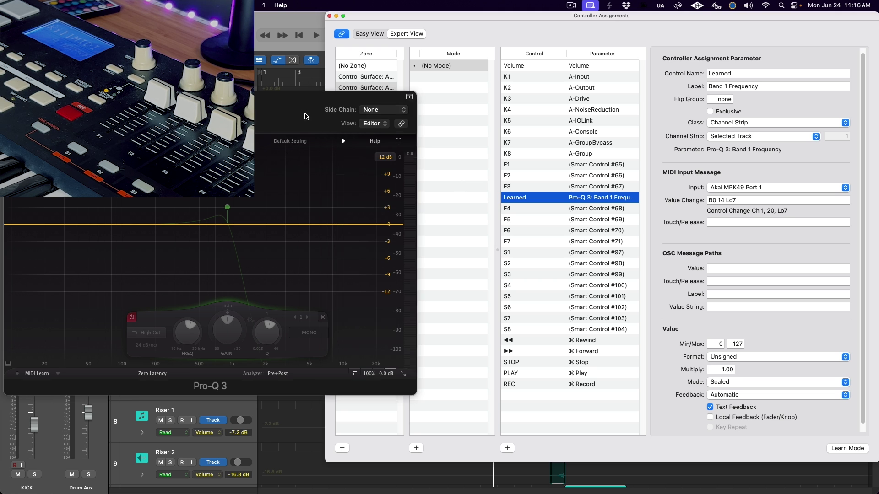
left_click(133, 319)
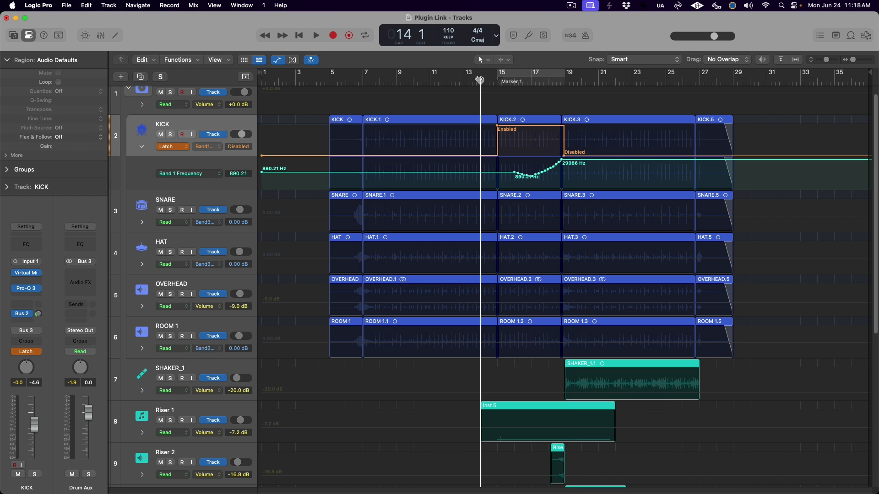
Step: Set KICK's automation mode to Read, hide the automation lanes, and reopen all drum Pro-Q 3 windows
left_click(182, 147)
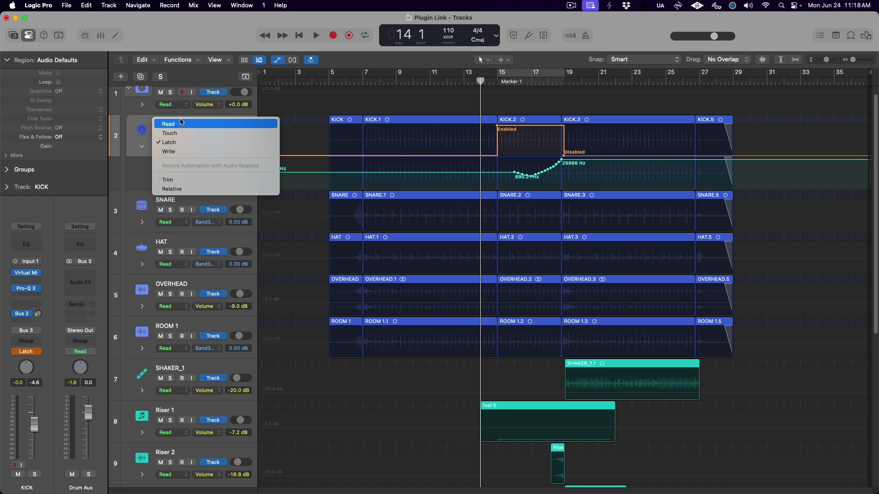
key("a")
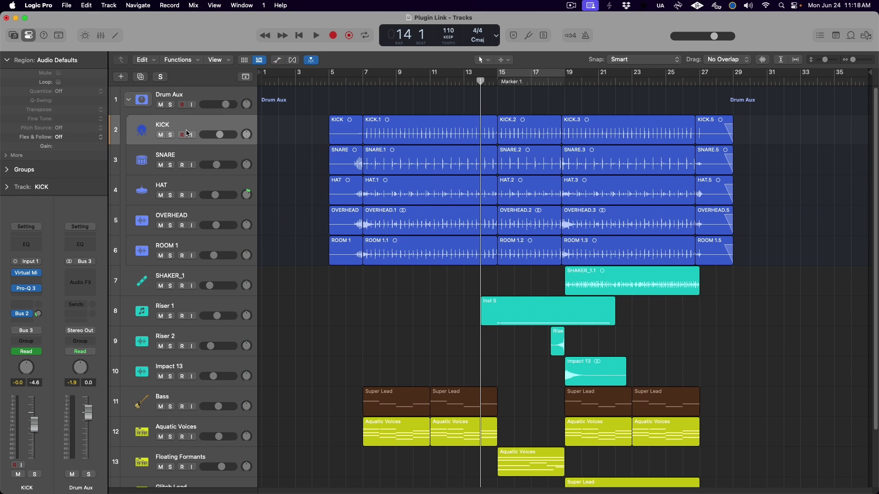
key("a")
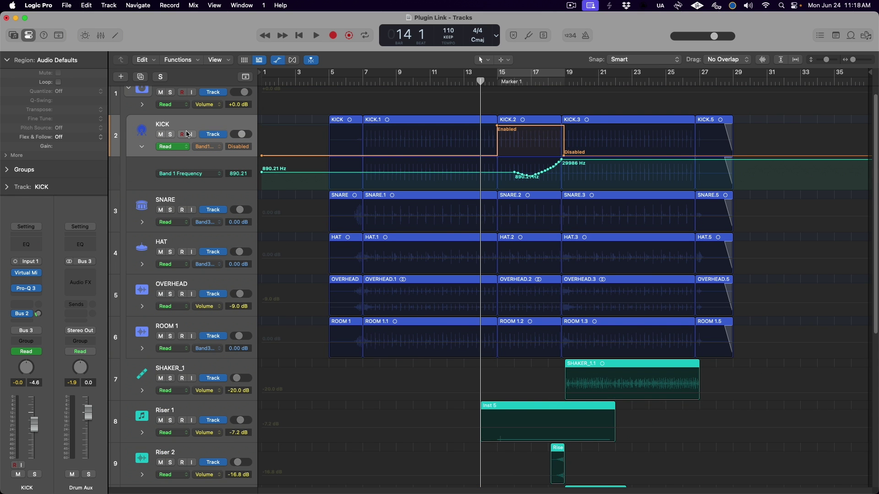
key("a")
key("v")
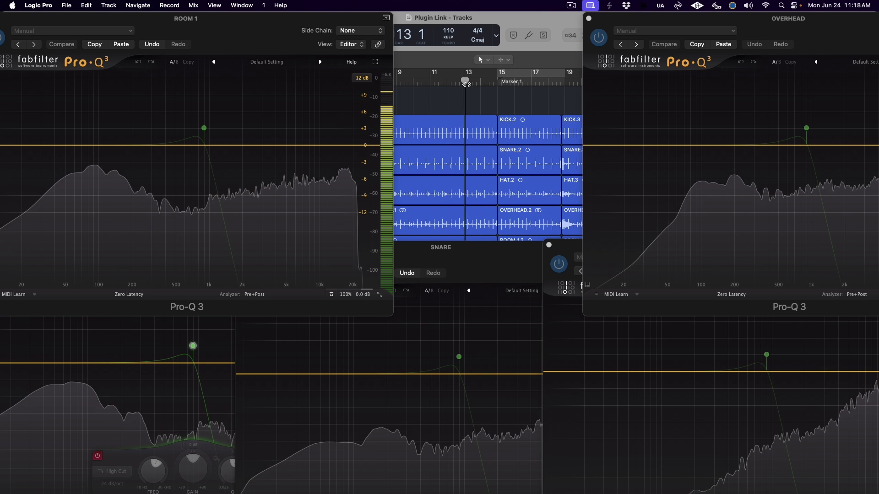